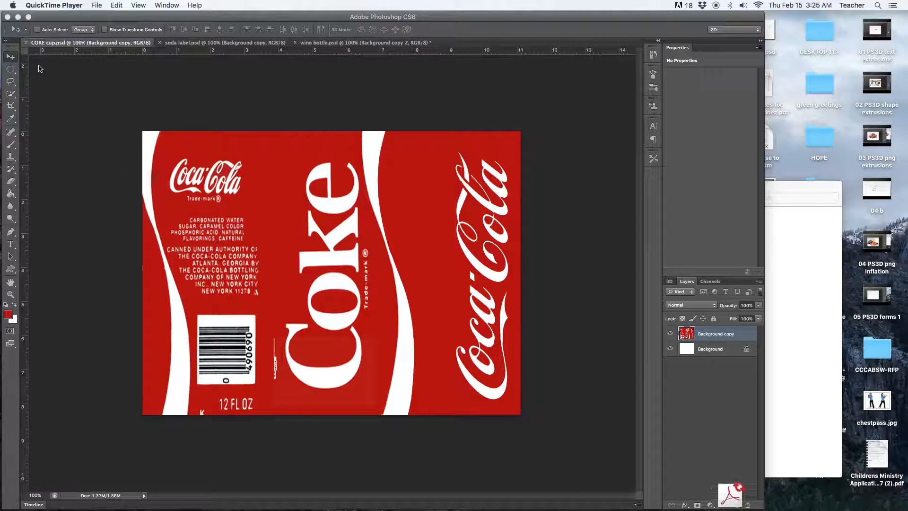
Wrap the COKE cup.psd label around a Cylinder mesh preset and orbit the 3D camera to show the cylinder's top
left_click(154, 95)
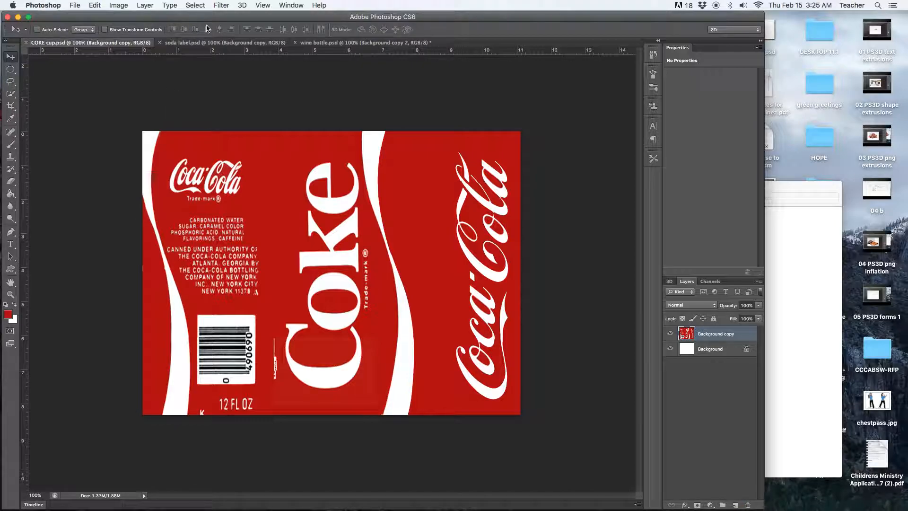
left_click(242, 5)
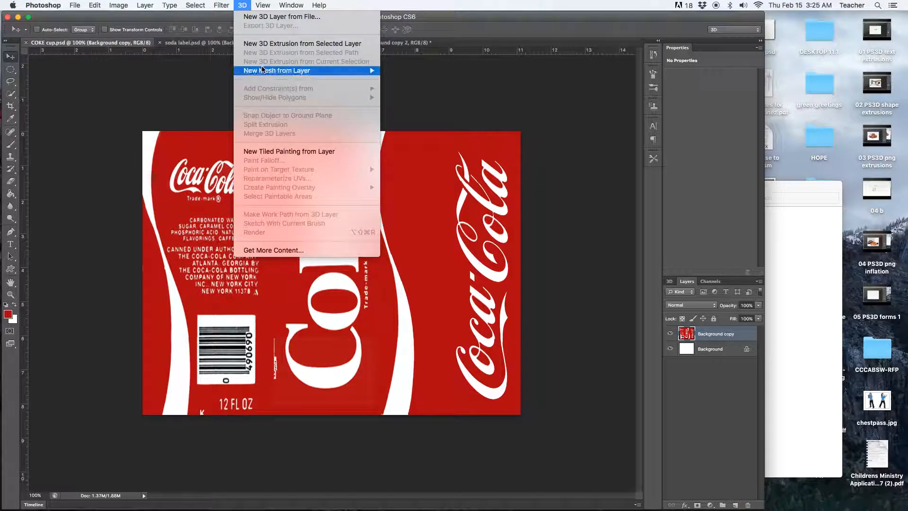
mouse_move(265, 72)
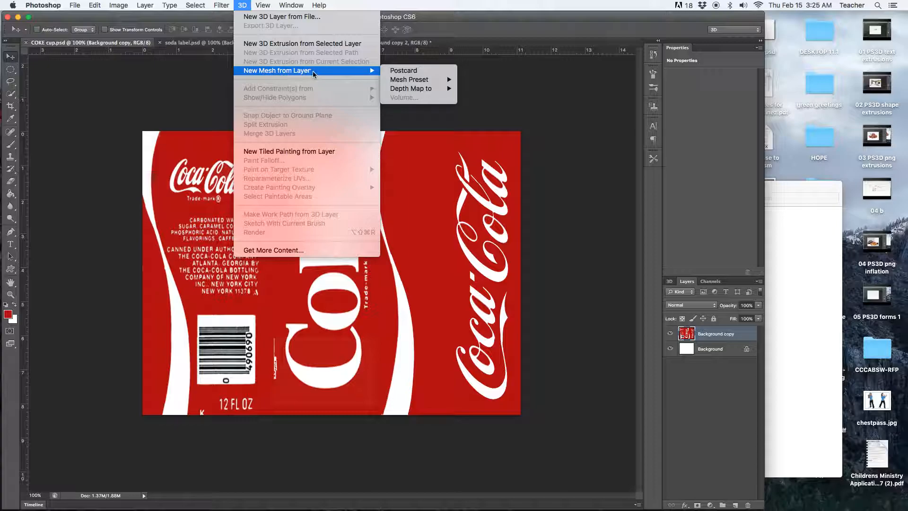
mouse_move(409, 80)
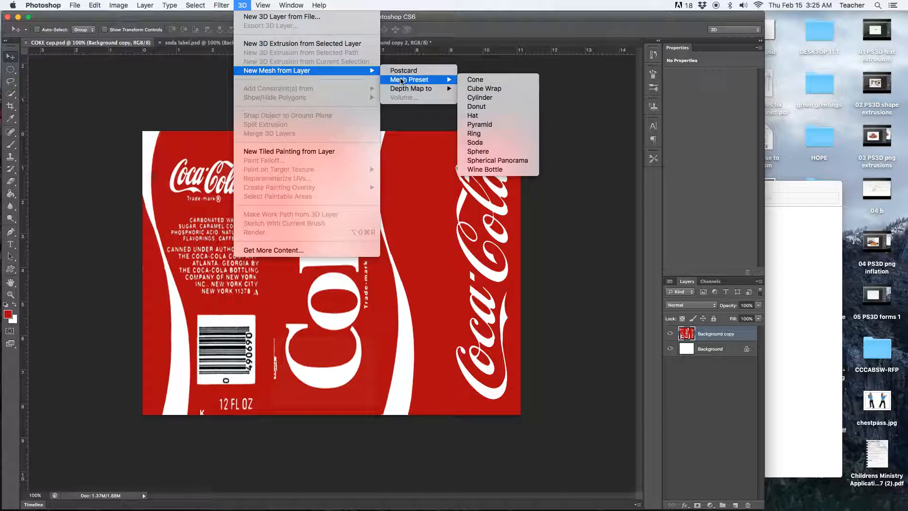
left_click(486, 100)
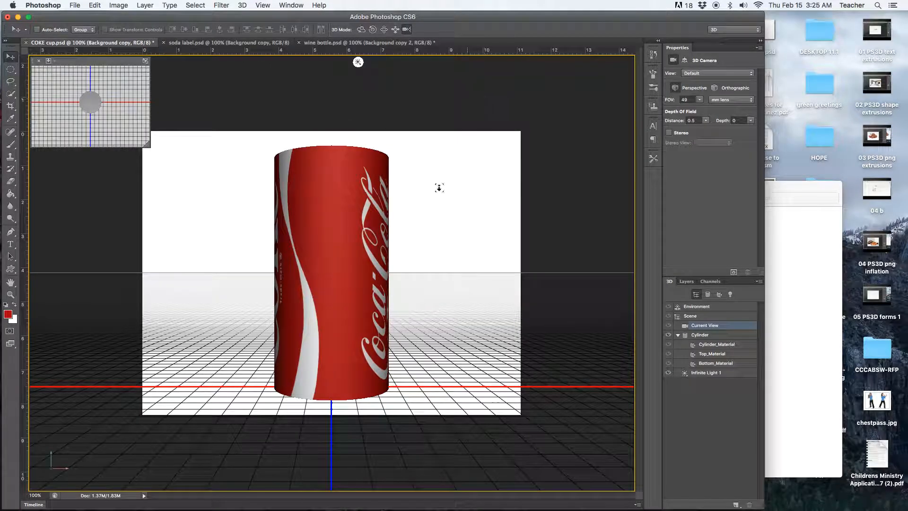
left_click(361, 29)
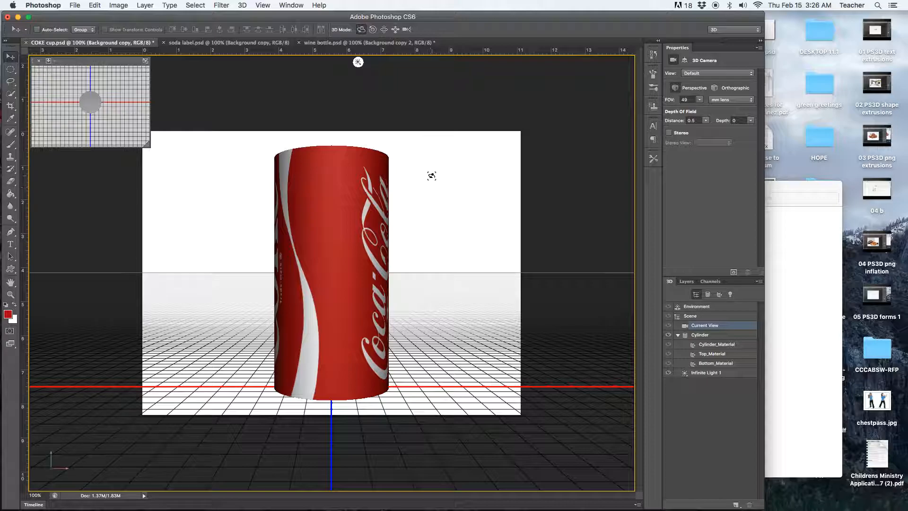
left_click_drag(431, 176, 431, 189)
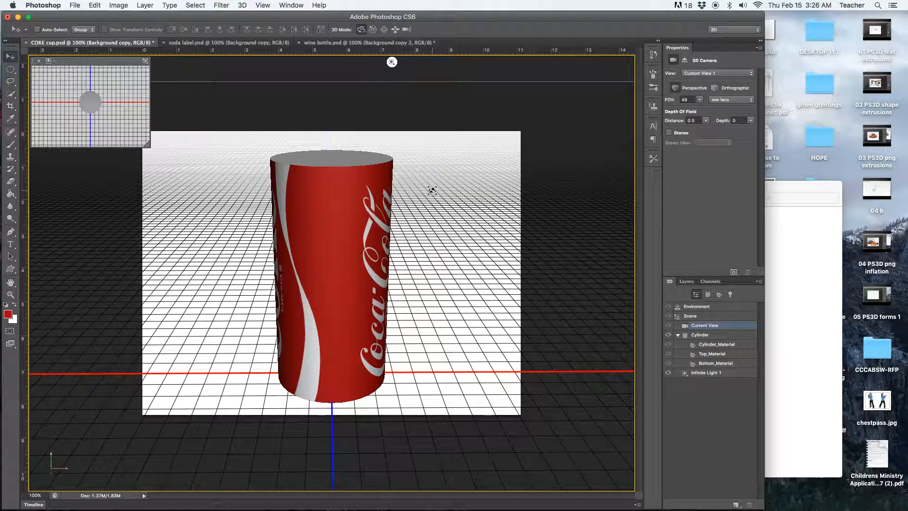
Turn the soda label.psd artwork into a Soda mesh preset and orbit the 3D view to an angled, slightly raised viewpoint
left_click(191, 43)
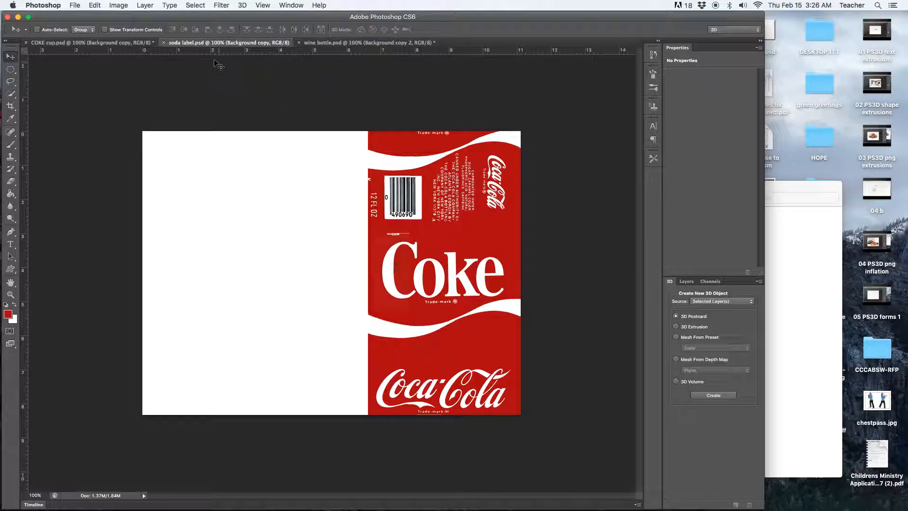
left_click(242, 6)
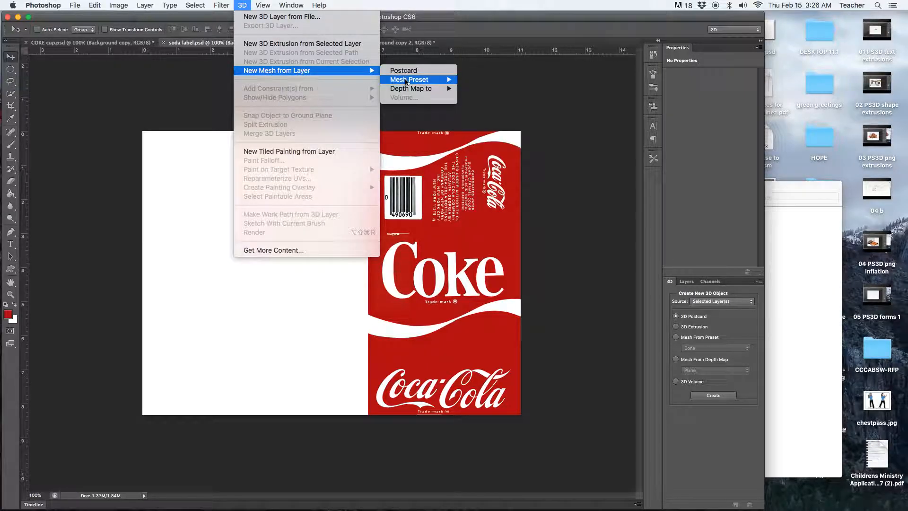
mouse_move(407, 82)
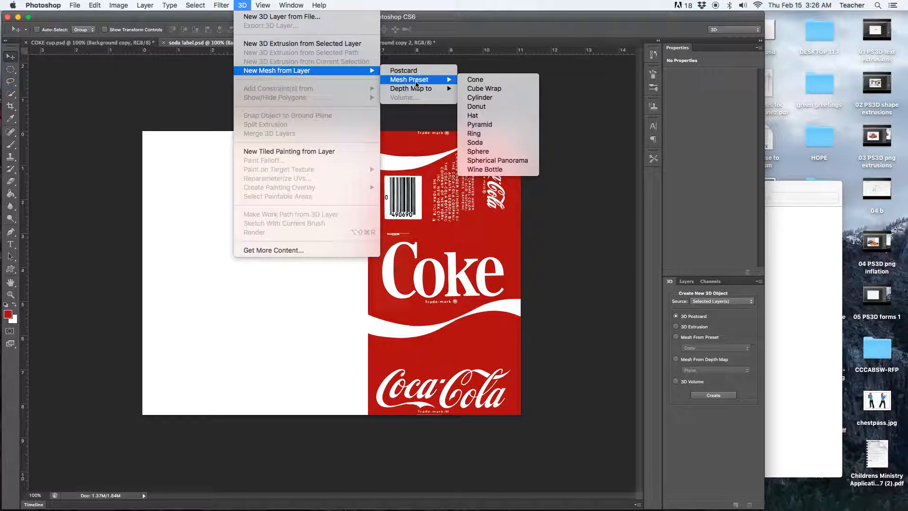
left_click(479, 145)
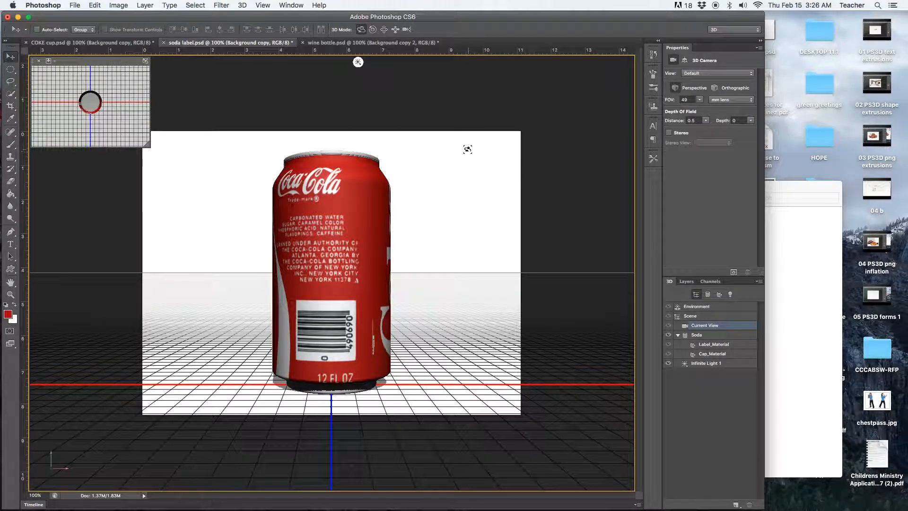
left_click(465, 137)
left_click_drag(465, 138, 434, 150)
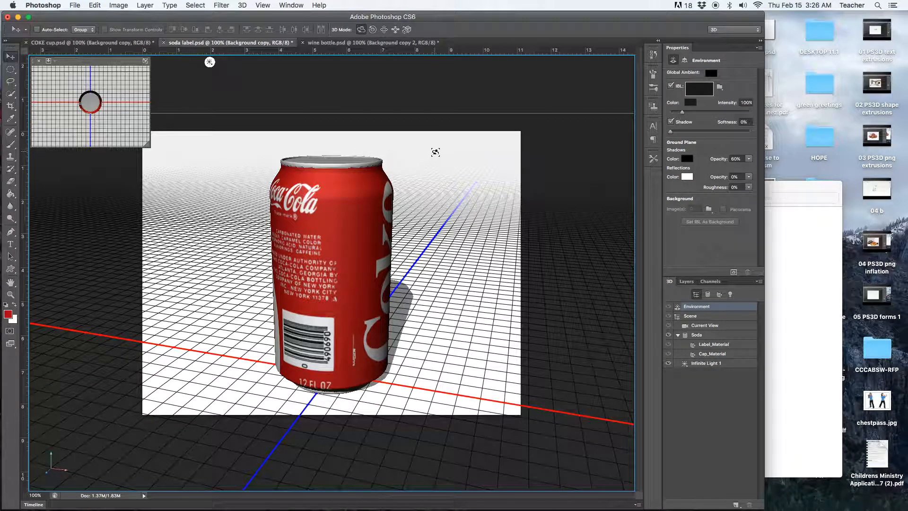
In wine bottle.psd, create a Wine Bottle mesh preset from the Background copy layer and orbit until the Coke label faces front
left_click(331, 43)
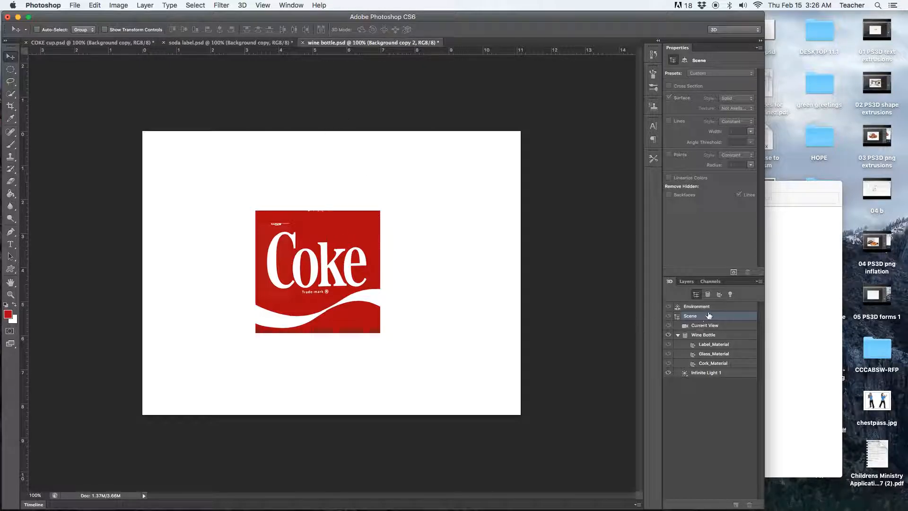
left_click(686, 281)
left_click(669, 333)
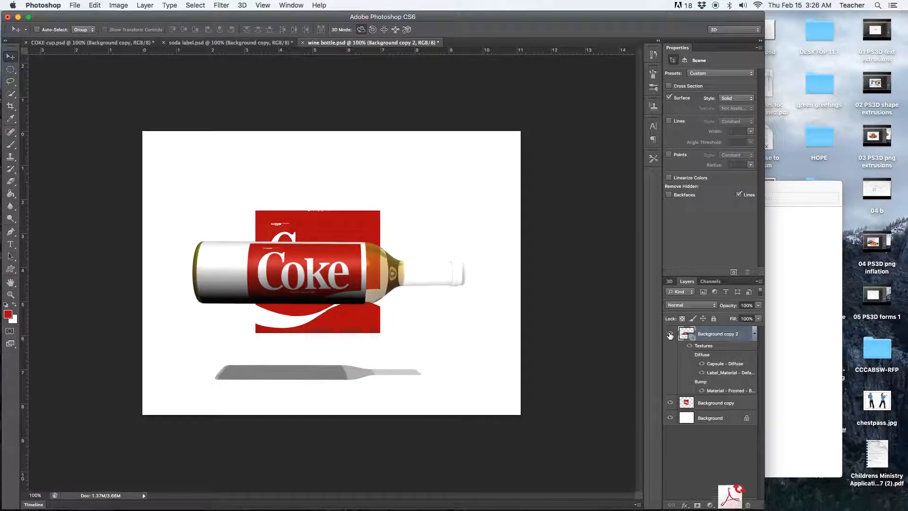
left_click(669, 334)
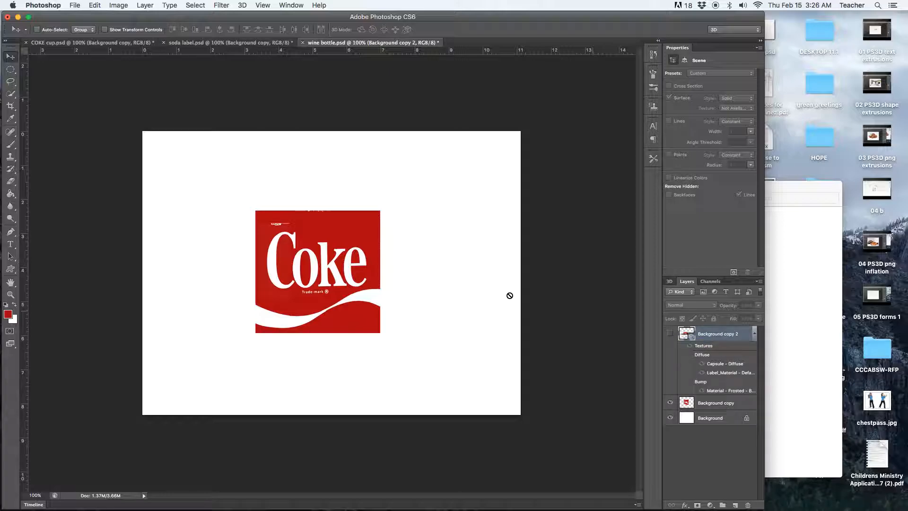
left_click(242, 5)
left_click(186, 141)
left_click(719, 401)
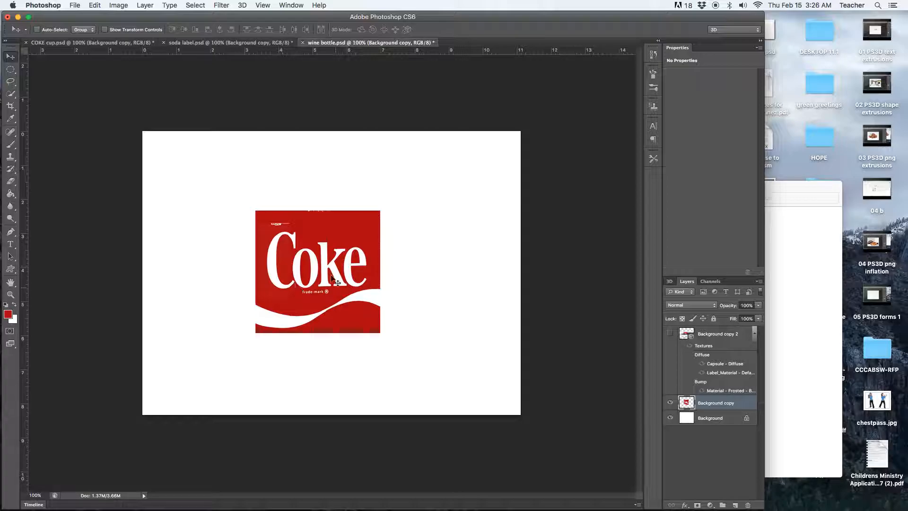
left_click(242, 5)
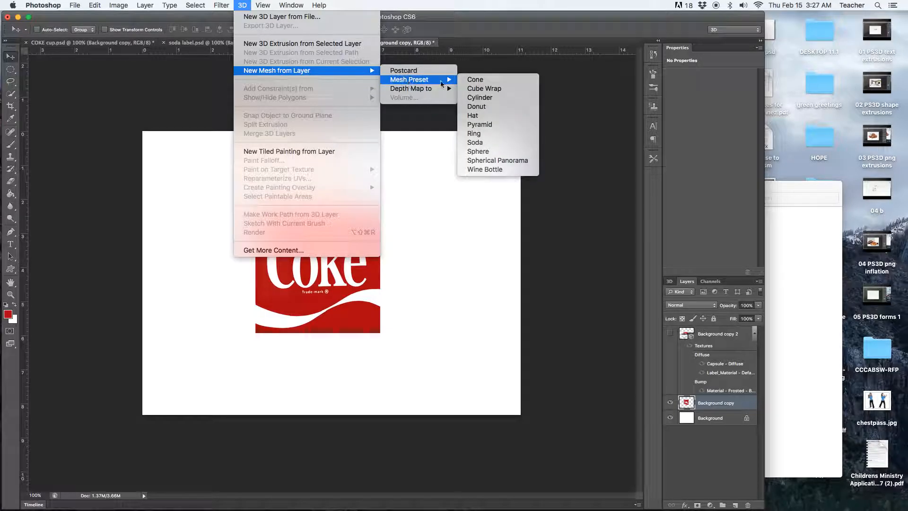
left_click(480, 169)
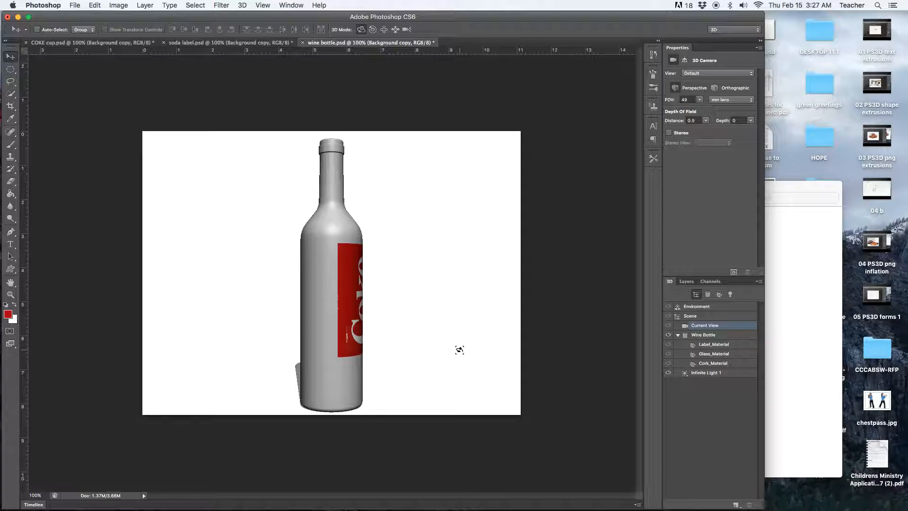
left_click_drag(458, 350, 361, 352)
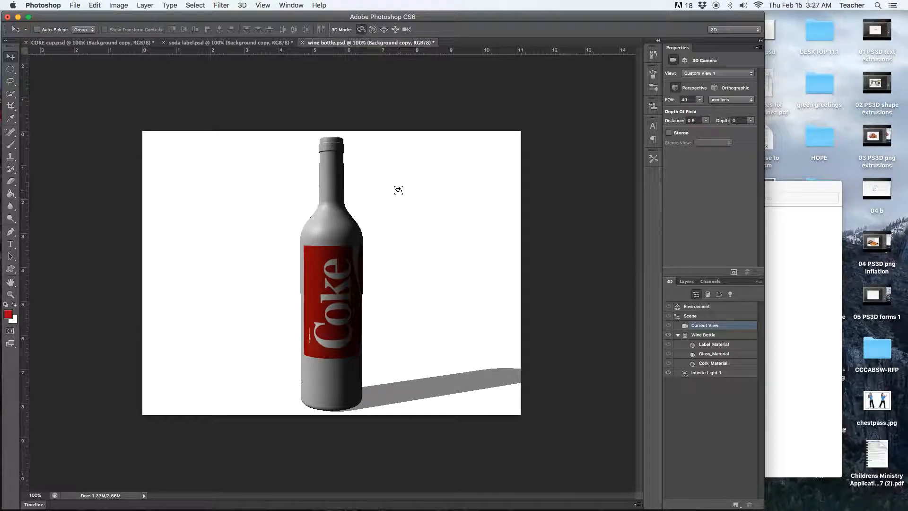
Examine the Wine Bottle mesh and its label, glass and cork material properties
left_click(701, 336)
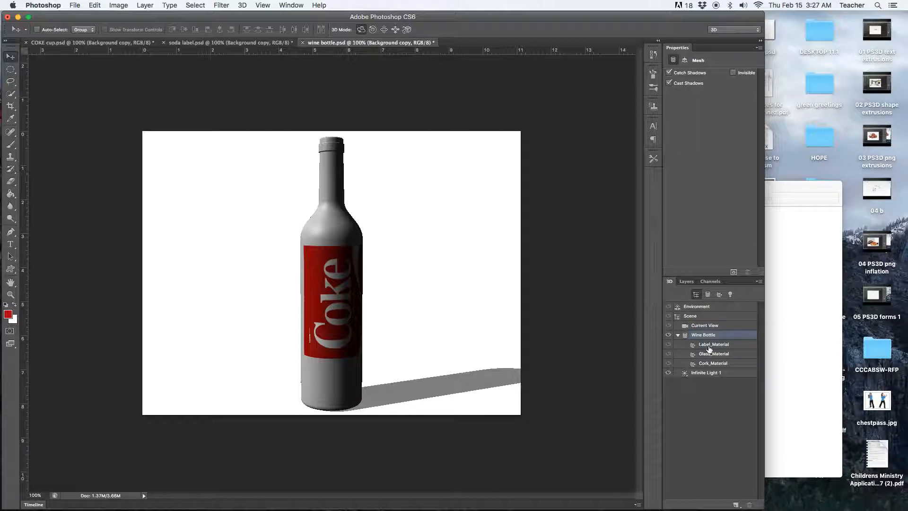
left_click(702, 346)
left_click(710, 355)
left_click(708, 364)
left_click(704, 346)
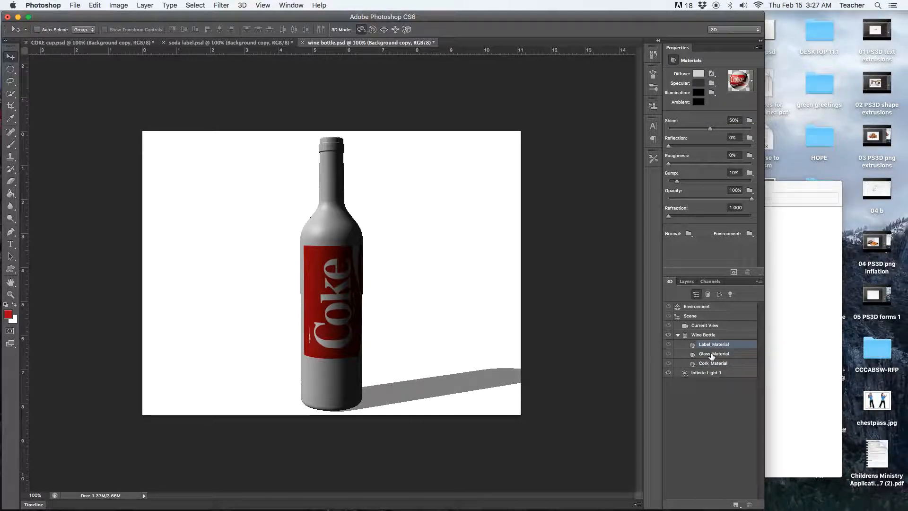
left_click(709, 355)
left_click(707, 364)
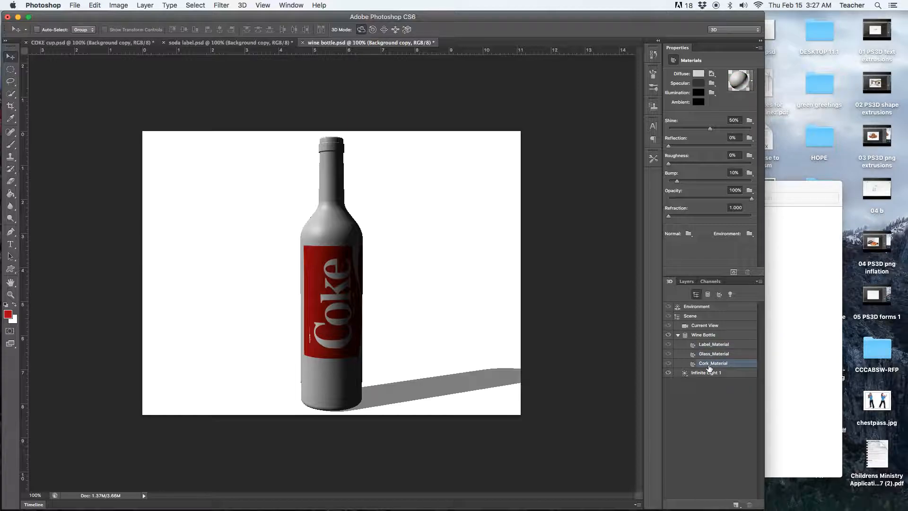
For Glass_Material, replace the current material presets with the Default (for Ray Tracer) set
left_click(705, 355)
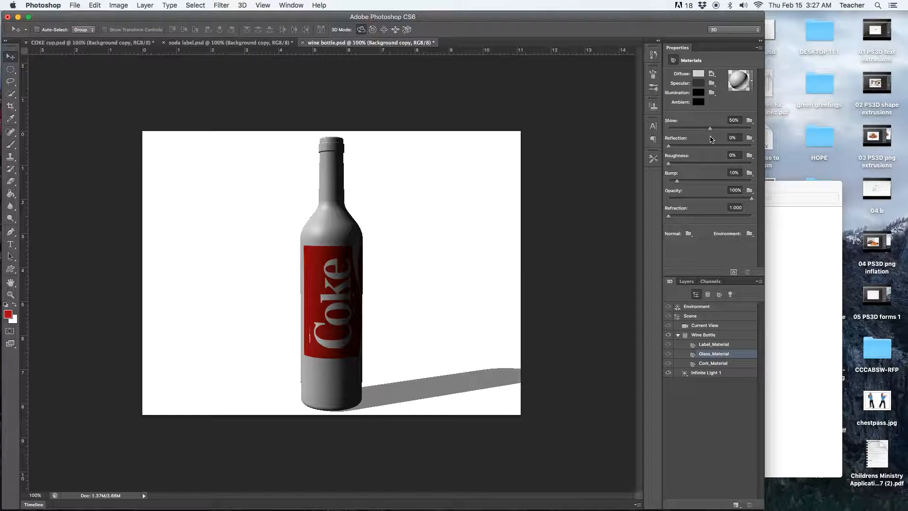
left_click(736, 81)
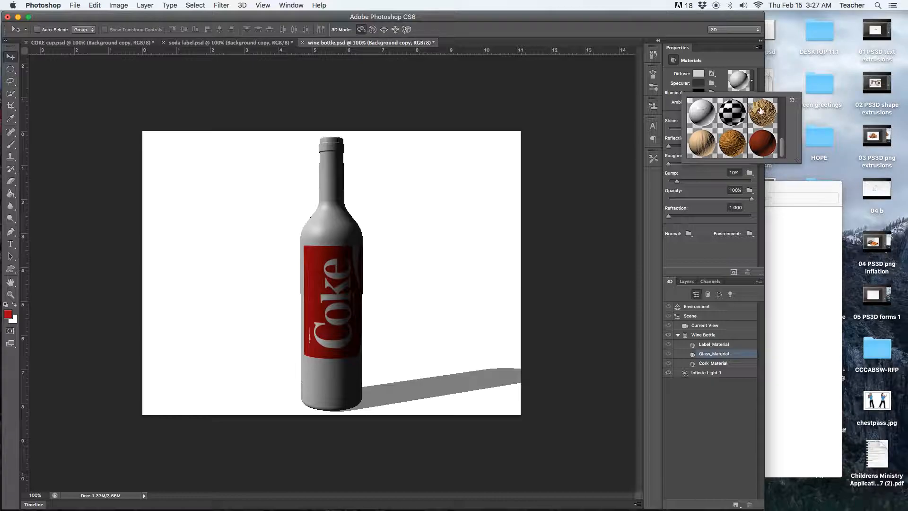
left_click_drag(781, 148, 782, 99)
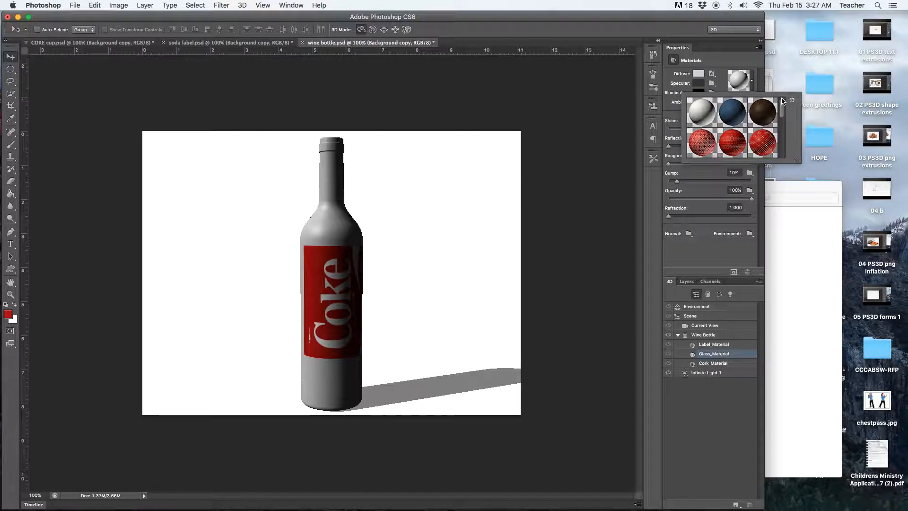
left_click(792, 102)
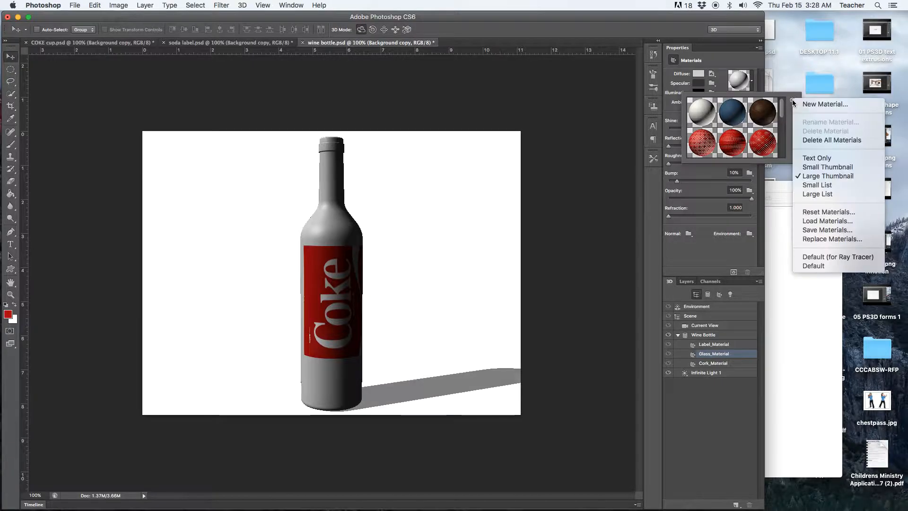
left_click(814, 257)
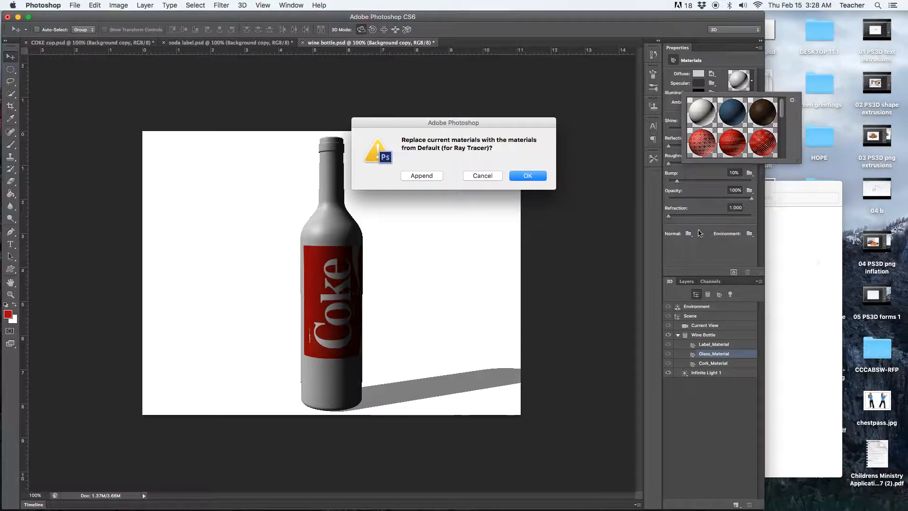
left_click(524, 175)
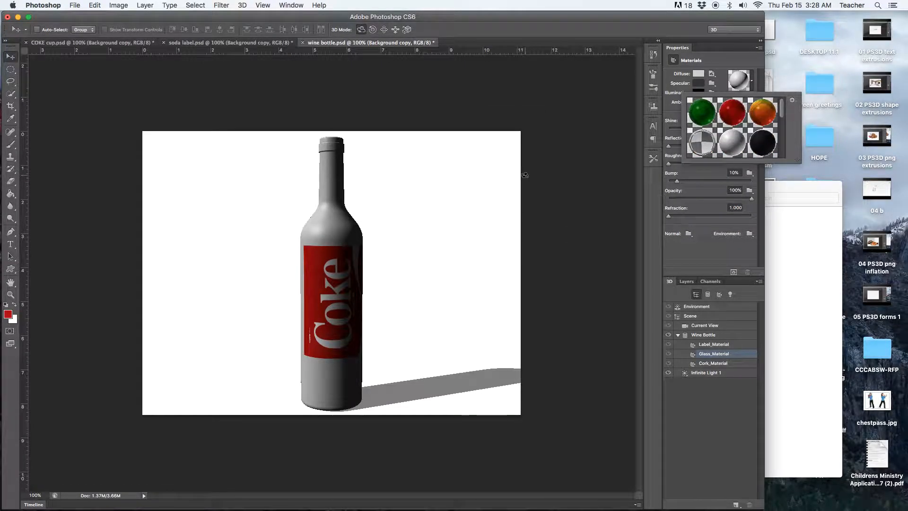
Try the red, green and Glass (Crystal) presets on the bottle's glass and settle on the amber glass preset
scroll(782, 126, "down", 2)
left_click_drag(781, 124, 779, 100)
left_click(739, 119)
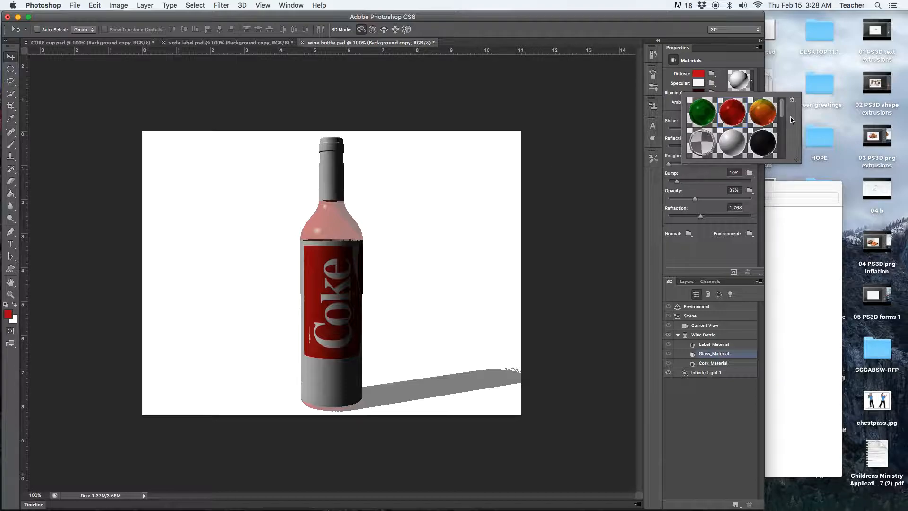
left_click(766, 117)
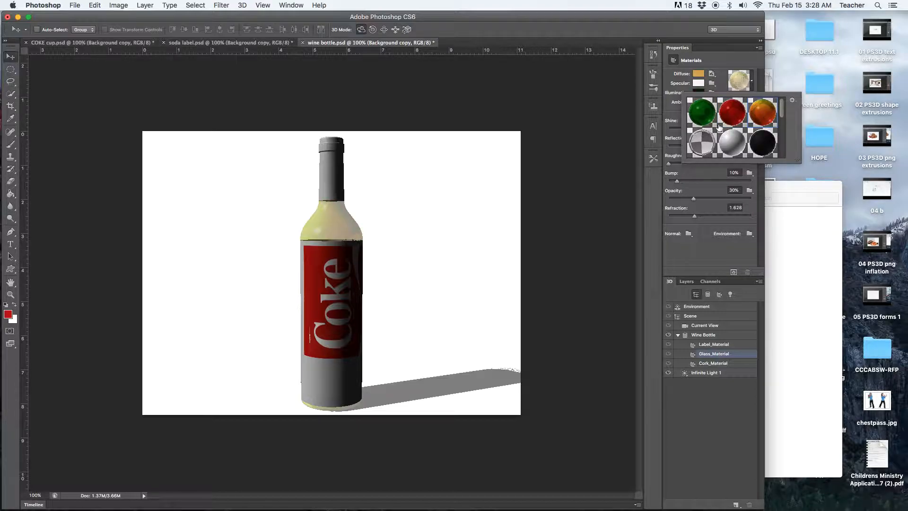
left_click(701, 115)
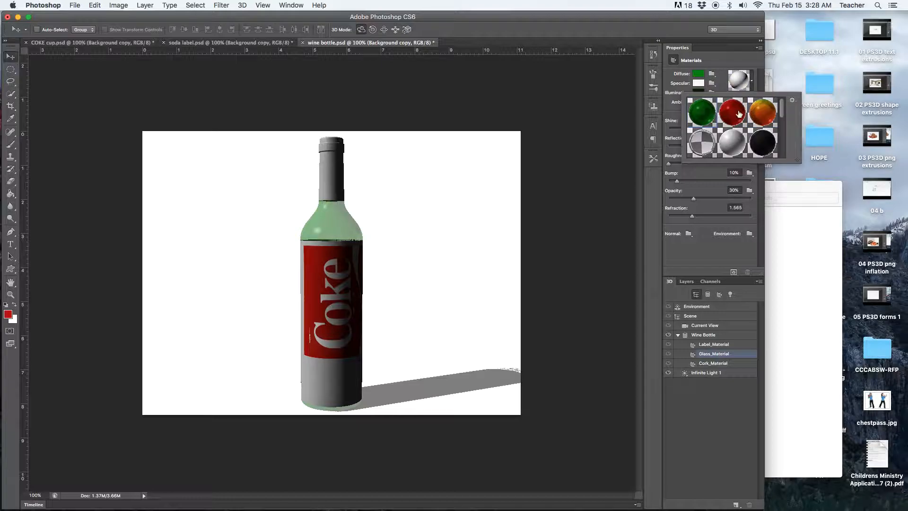
left_click(705, 148)
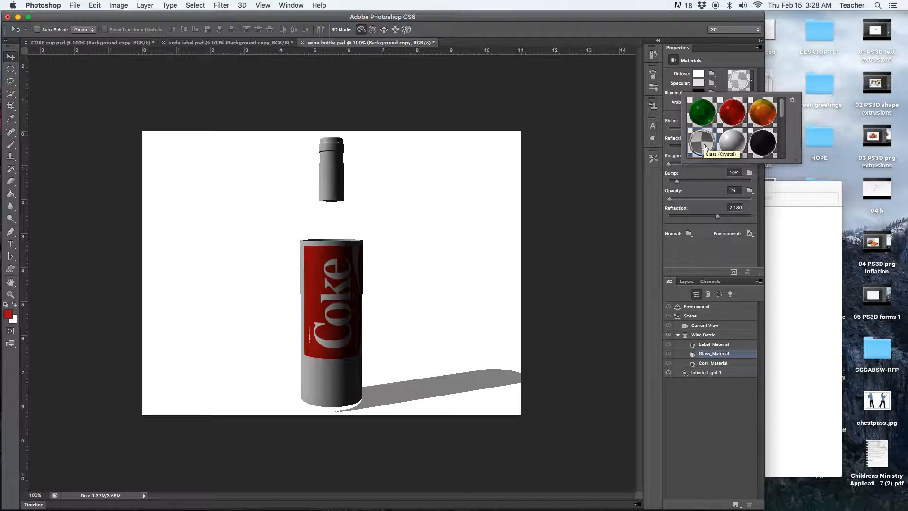
left_click(731, 113)
left_click(763, 114)
left_click(703, 113)
left_click(732, 114)
left_click(762, 113)
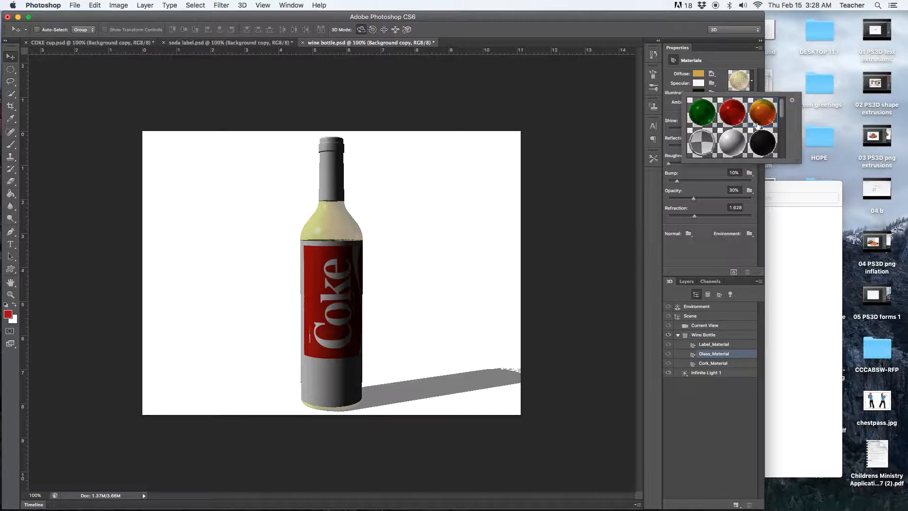
left_click(714, 263)
Apply the shiny gold metal preset to Cork_Material on the bottle's neck
left_click(717, 363)
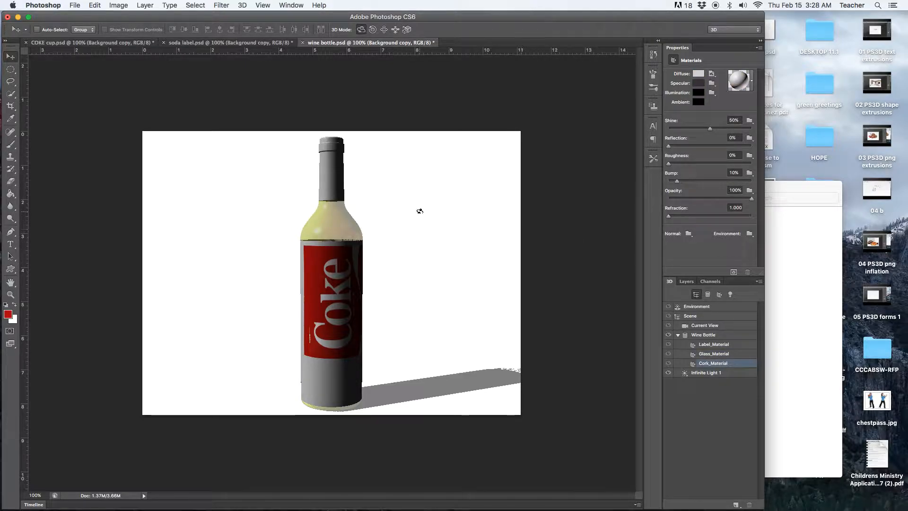
left_click(752, 81)
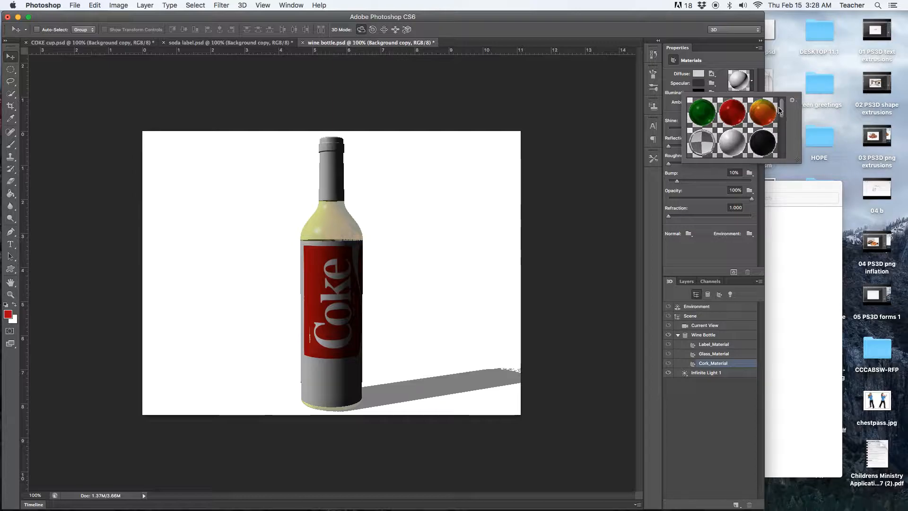
left_click_drag(782, 109, 782, 140)
left_click(731, 109)
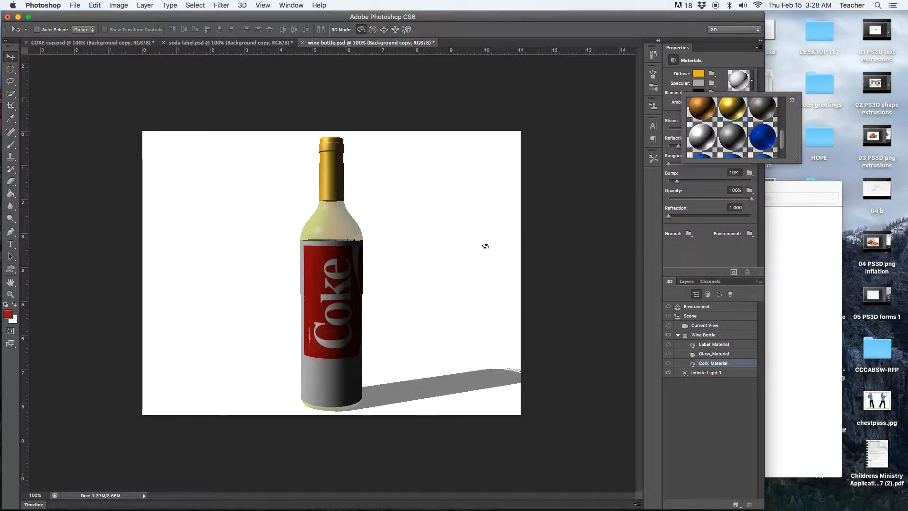
Draw a rectangular marquee selection around the whole bottle and render the selected area
left_click(8, 71)
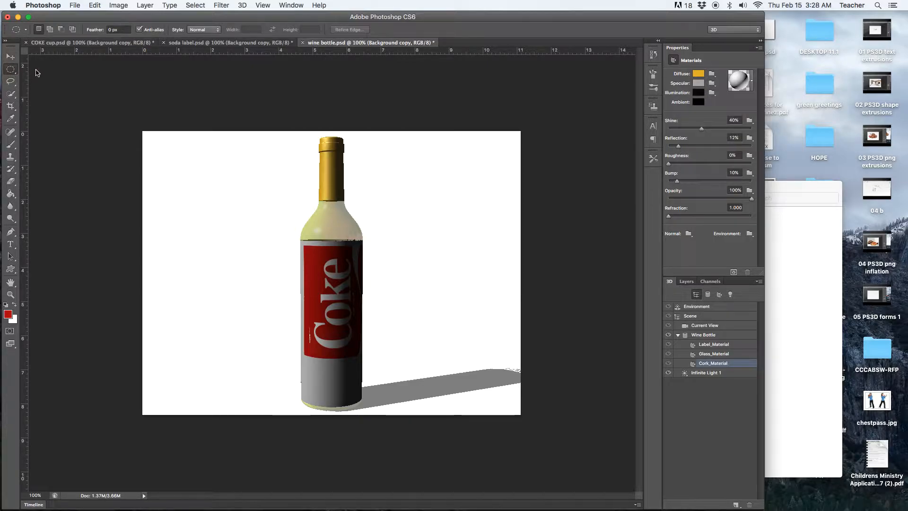
left_click(9, 73)
left_click(38, 70)
left_click_drag(294, 137, 374, 413)
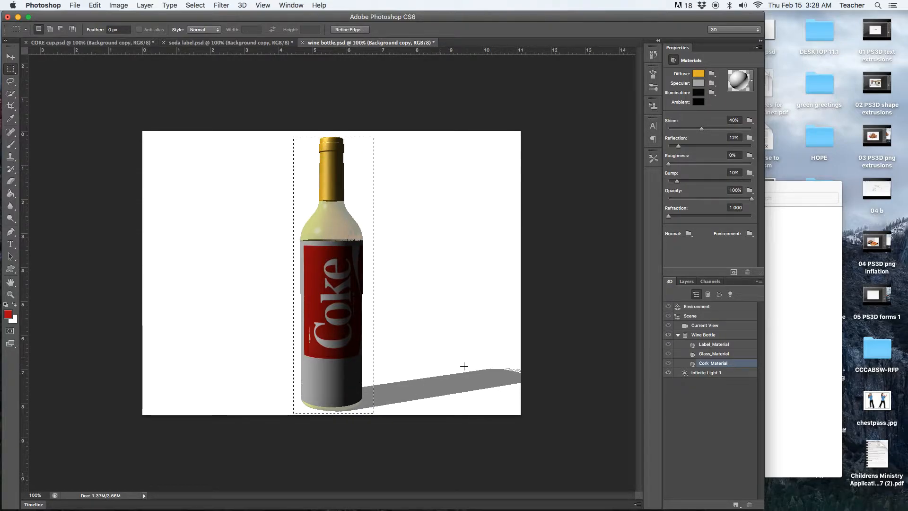
left_click(733, 273)
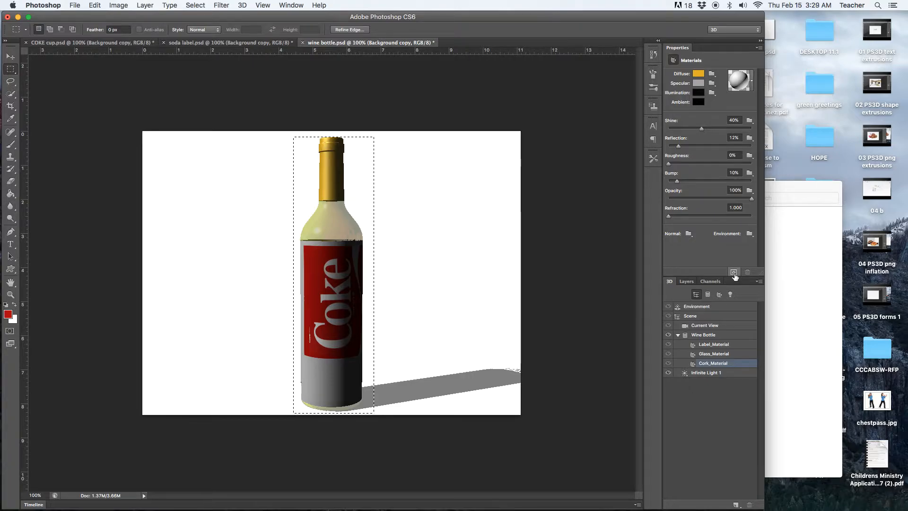